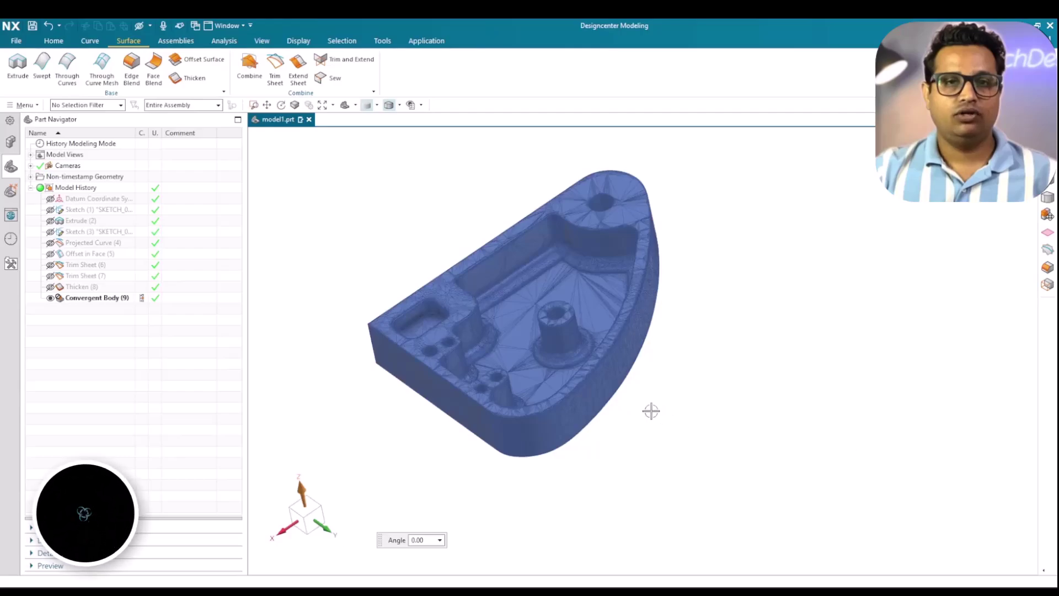
Step: Orbit the plate to a low side view of its flat side, then back toward the pocketed top
{"action": "left_click_drag", "start_coordinate": [648, 409], "coordinate": [671, 386]}
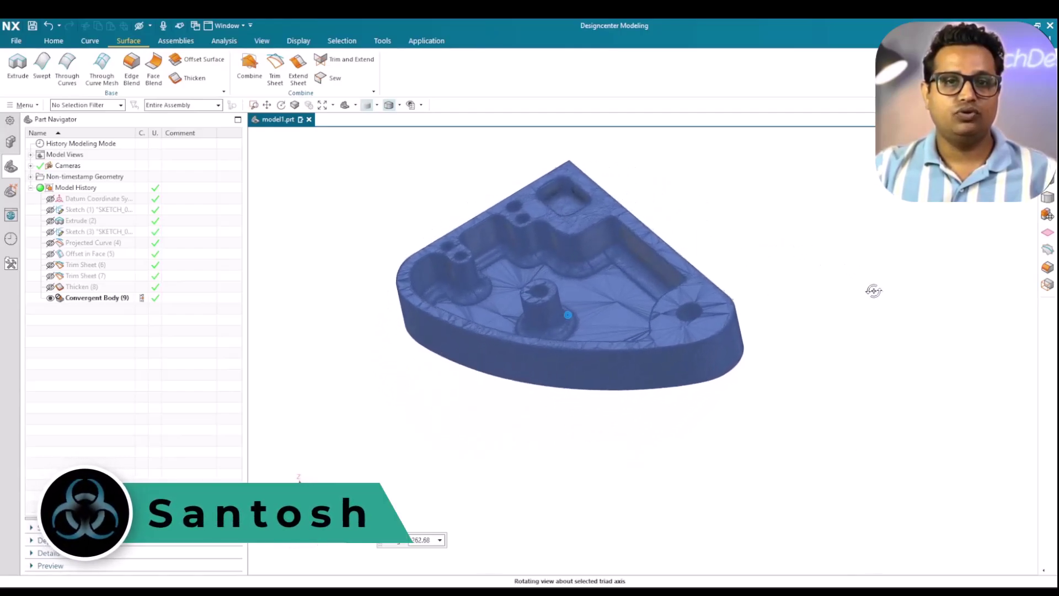
{"action": "left_click_drag", "start_coordinate": [871, 326], "coordinate": [449, 440]}
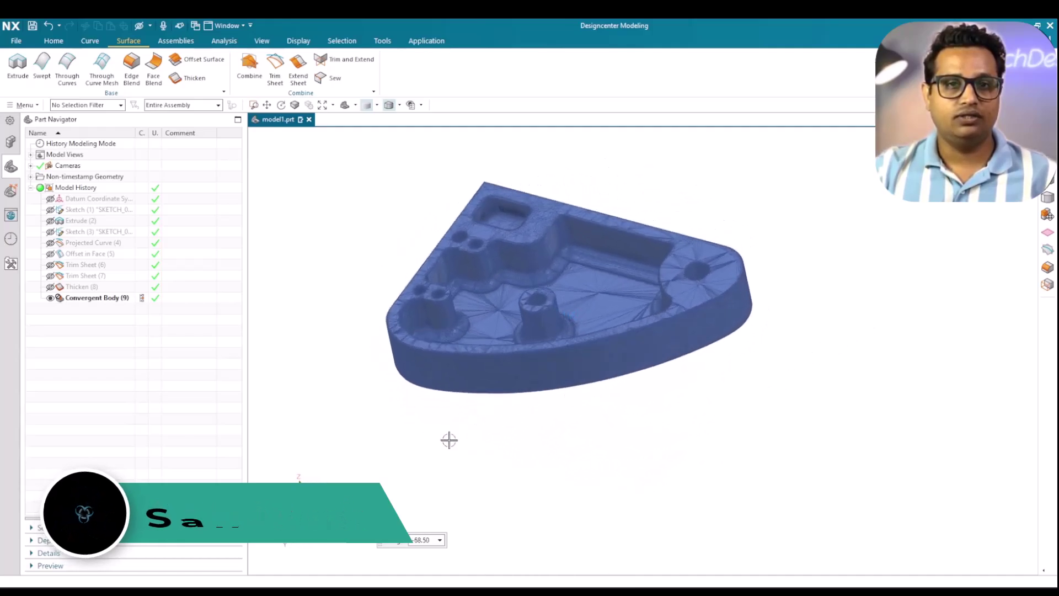
{"action": "right_click", "coordinate": [549, 430]}
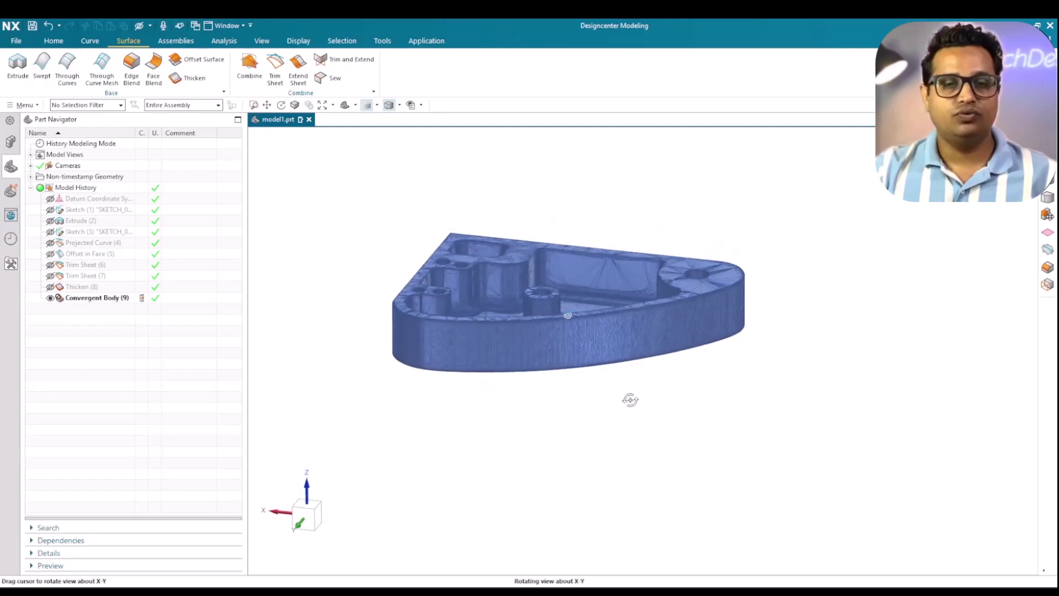
{"action": "left_click_drag", "start_coordinate": [689, 338], "coordinate": [654, 348]}
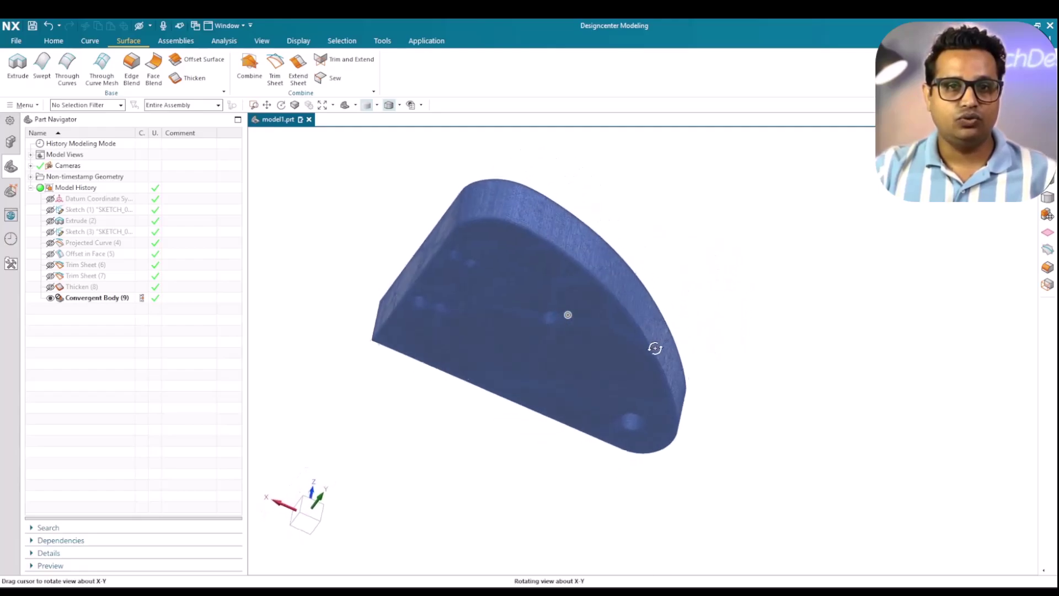
{"action": "left_click_drag", "start_coordinate": [555, 375], "coordinate": [482, 410]}
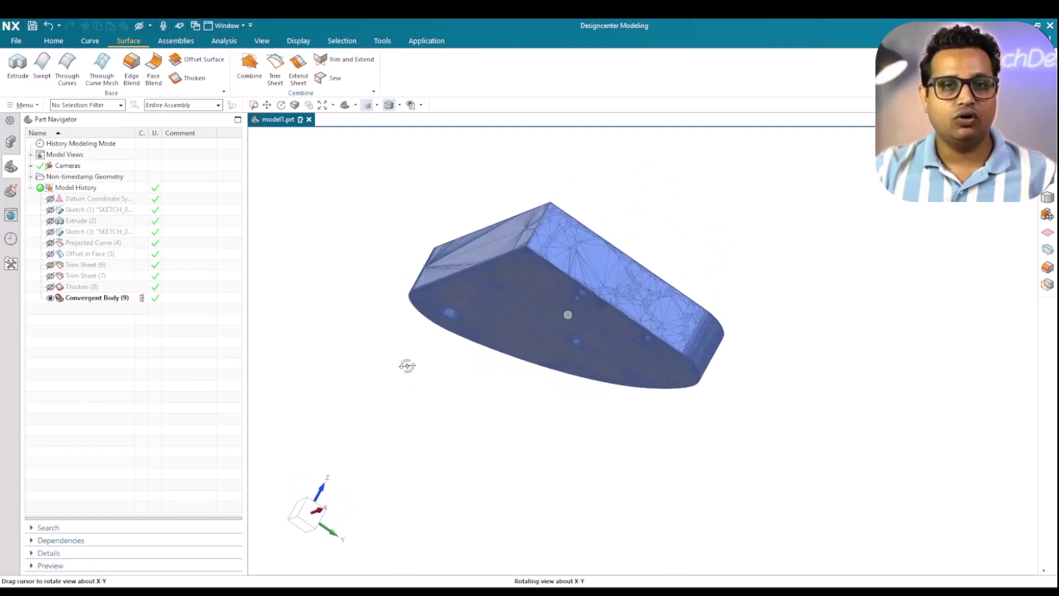
{"action": "left_click_drag", "start_coordinate": [368, 411], "coordinate": [402, 409]}
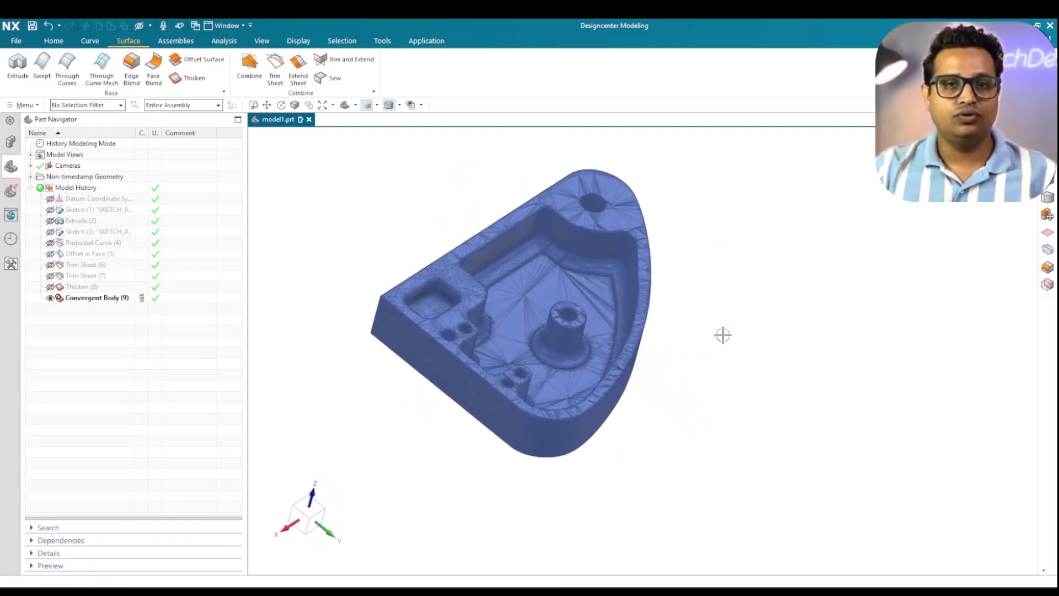
{"action": "scroll", "coordinate": [717, 334], "scroll_direction": "up", "scroll_amount": 6}
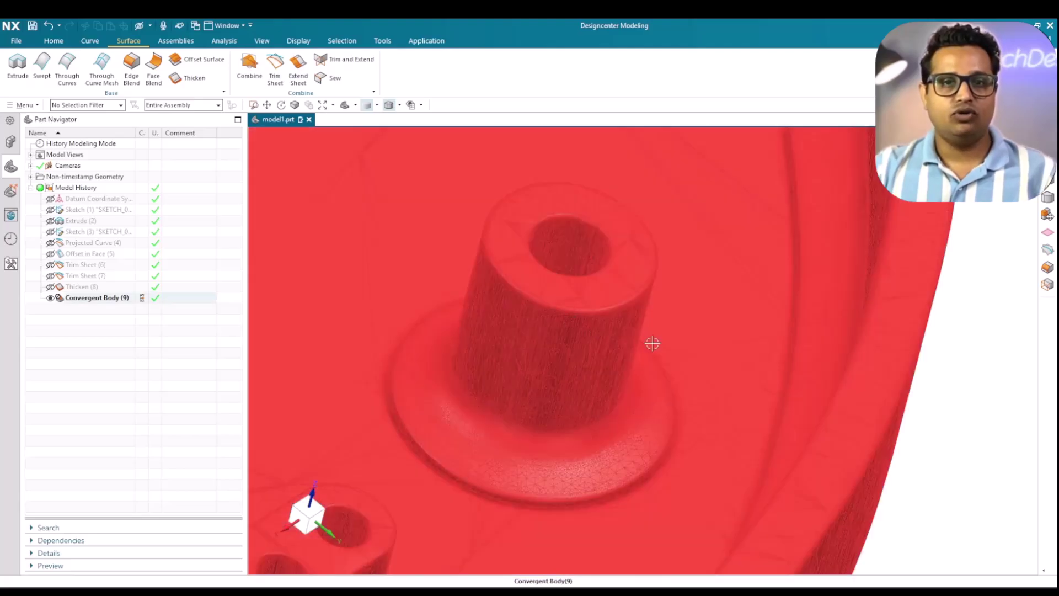
{"action": "scroll", "coordinate": [652, 342], "scroll_direction": "down", "scroll_amount": 2}
{"action": "scroll", "coordinate": [602, 296], "scroll_direction": "up", "scroll_amount": 3}
{"action": "scroll", "coordinate": [655, 321], "scroll_direction": "down", "scroll_amount": 5}
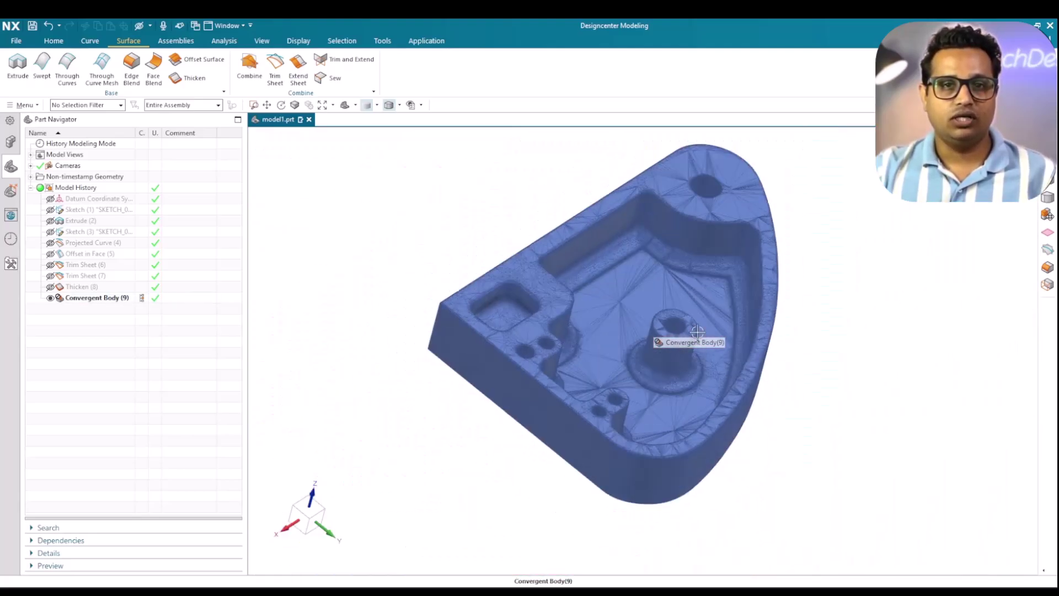
{"action": "scroll", "coordinate": [657, 331], "scroll_direction": "up", "scroll_amount": 4}
{"action": "scroll", "coordinate": [571, 324], "scroll_direction": "up", "scroll_amount": 2}
Step: Zoom in around the holes, then orbit to show the plate thickness and underside
{"action": "mouse_move", "coordinate": [569, 321]}
{"action": "middle_mouse_down"}
{"action": "mouse_move", "coordinate": [529, 307]}
{"action": "mouse_move", "coordinate": [561, 332]}
{"action": "mouse_move", "coordinate": [527, 324]}
{"action": "mouse_move", "coordinate": [548, 361]}
{"action": "mouse_move", "coordinate": [563, 336]}
{"action": "middle_mouse_up"}
{"action": "scroll", "coordinate": [551, 373], "scroll_direction": "down", "scroll_amount": 2}
{"action": "scroll", "coordinate": [557, 385], "scroll_direction": "up", "scroll_amount": 1}
{"action": "scroll", "coordinate": [560, 383], "scroll_direction": "down", "scroll_amount": 3}
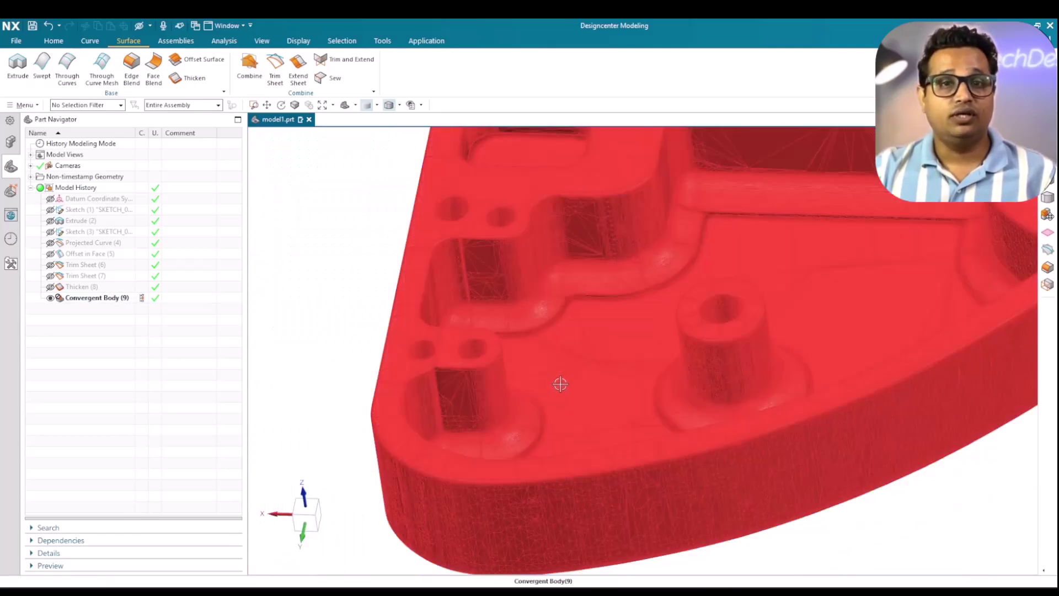
{"action": "scroll", "coordinate": [561, 382], "scroll_direction": "down", "scroll_amount": 1}
{"action": "scroll", "coordinate": [897, 289], "scroll_direction": "up", "scroll_amount": 3}
{"action": "scroll", "coordinate": [834, 253], "scroll_direction": "up", "scroll_amount": 1}
{"action": "middle_click_drag", "start_coordinate": [834, 253], "coordinate": [806, 187]}
{"action": "scroll", "coordinate": [772, 221], "scroll_direction": "down", "scroll_amount": 2}
{"action": "middle_click_drag", "start_coordinate": [750, 243], "coordinate": [678, 237]}
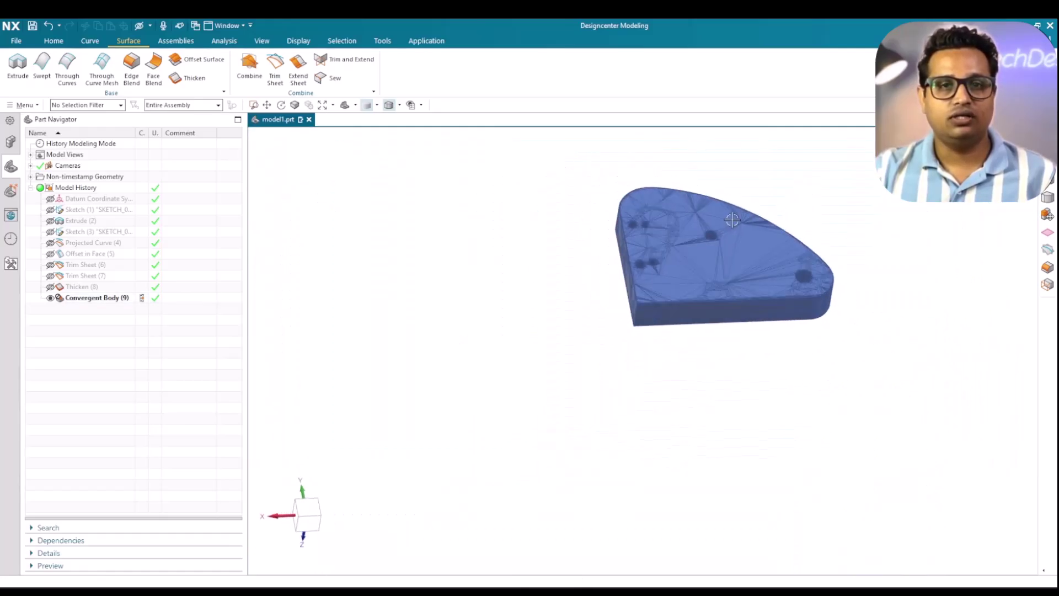
{"action": "scroll", "coordinate": [663, 236], "scroll_direction": "up", "scroll_amount": 5}
{"action": "scroll", "coordinate": [610, 253], "scroll_direction": "down", "scroll_amount": 5}
{"action": "middle_click_drag", "start_coordinate": [603, 255], "coordinate": [543, 235]}
{"action": "scroll", "coordinate": [529, 220], "scroll_direction": "up", "scroll_amount": 2}
{"action": "scroll", "coordinate": [551, 242], "scroll_direction": "down", "scroll_amount": 1}
{"action": "scroll", "coordinate": [582, 269], "scroll_direction": "up", "scroll_amount": 4}
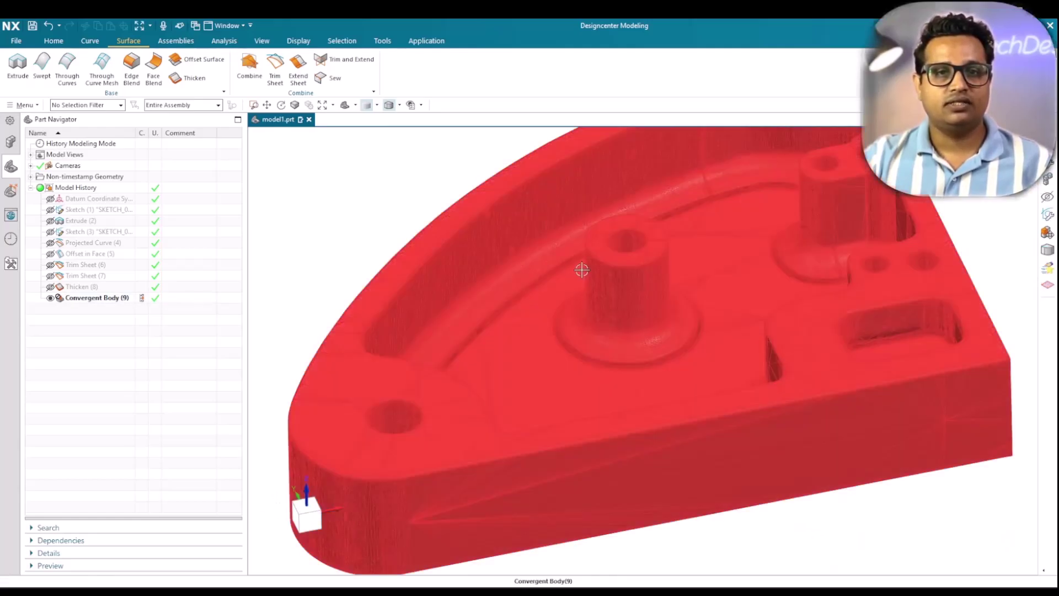
{"action": "scroll", "coordinate": [580, 268], "scroll_direction": "down", "scroll_amount": 2}
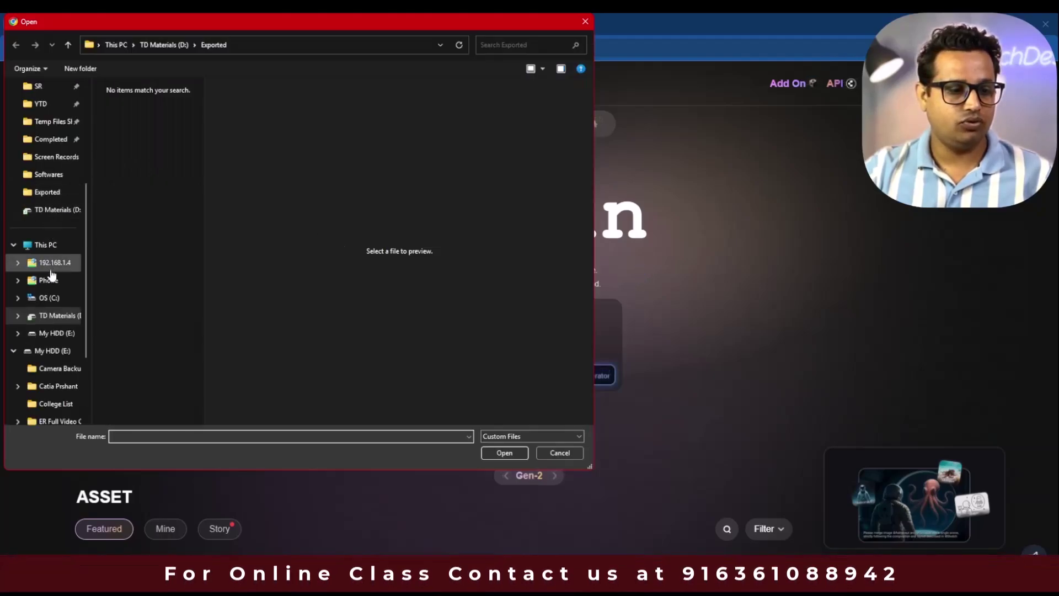
Step: Upload the 'Untitled design' yellow plate image from the Desktop Trash folder as the reference
{"action": "scroll", "coordinate": [52, 194], "scroll_direction": "up", "scroll_amount": 3}
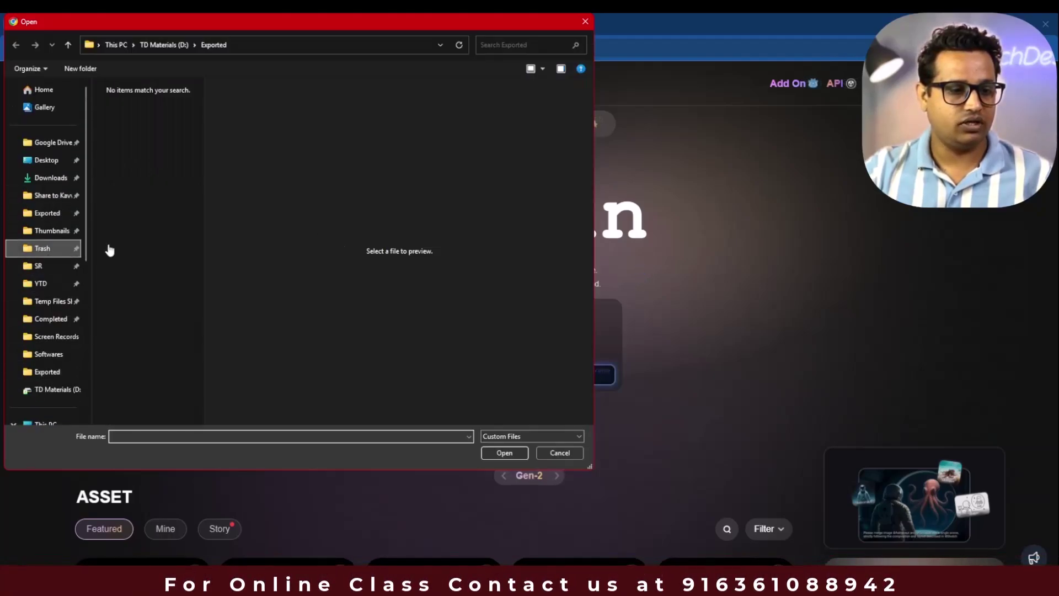
{"action": "left_click", "coordinate": [139, 176]}
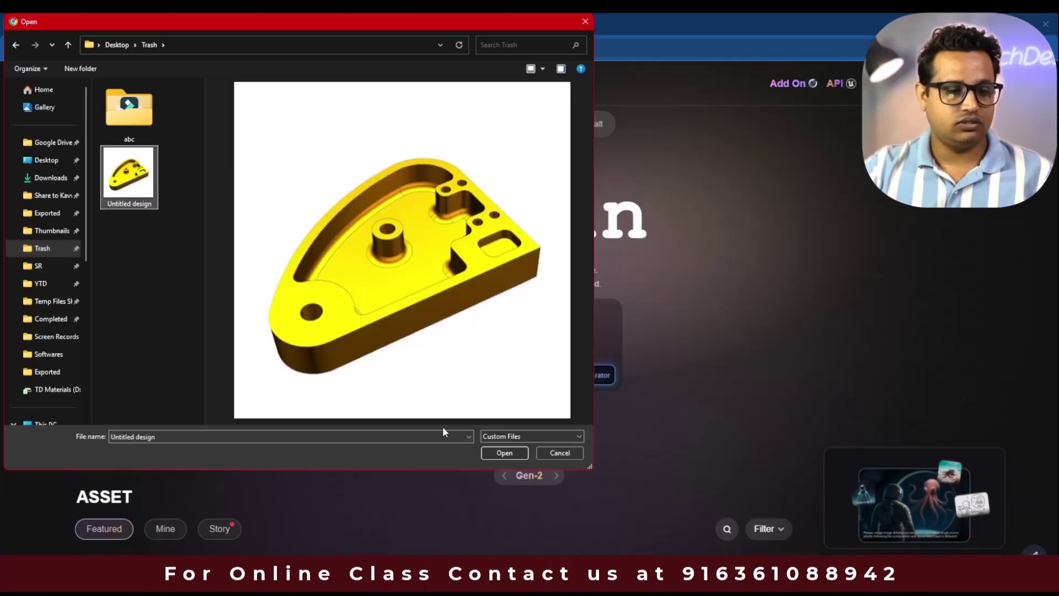
{"action": "left_click", "coordinate": [497, 452]}
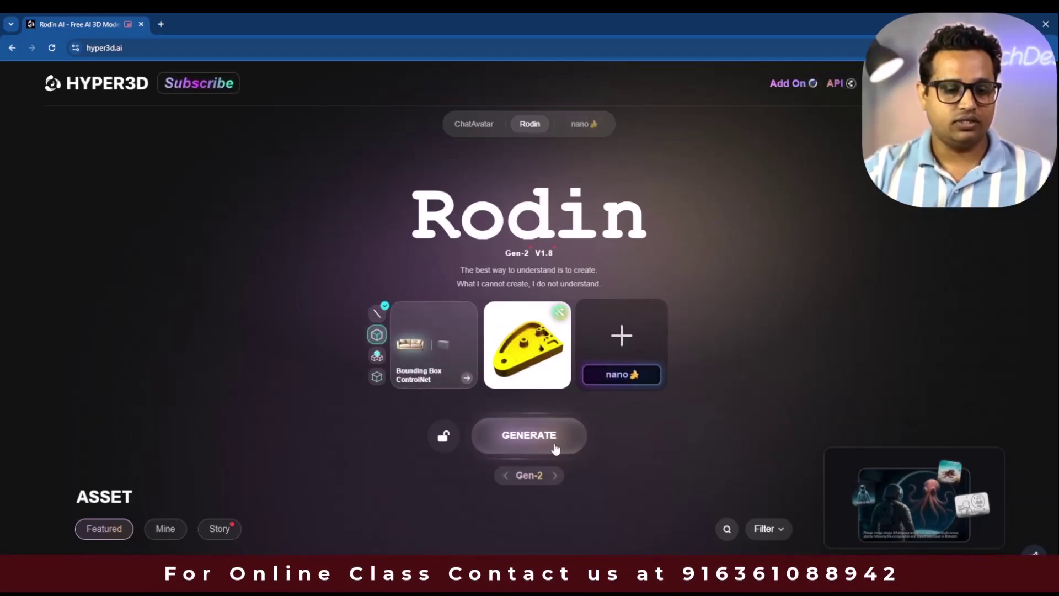
Step: Generate the Gen-2 plate model from the image and orbit it to a top-down view
{"action": "left_click", "coordinate": [534, 435]}
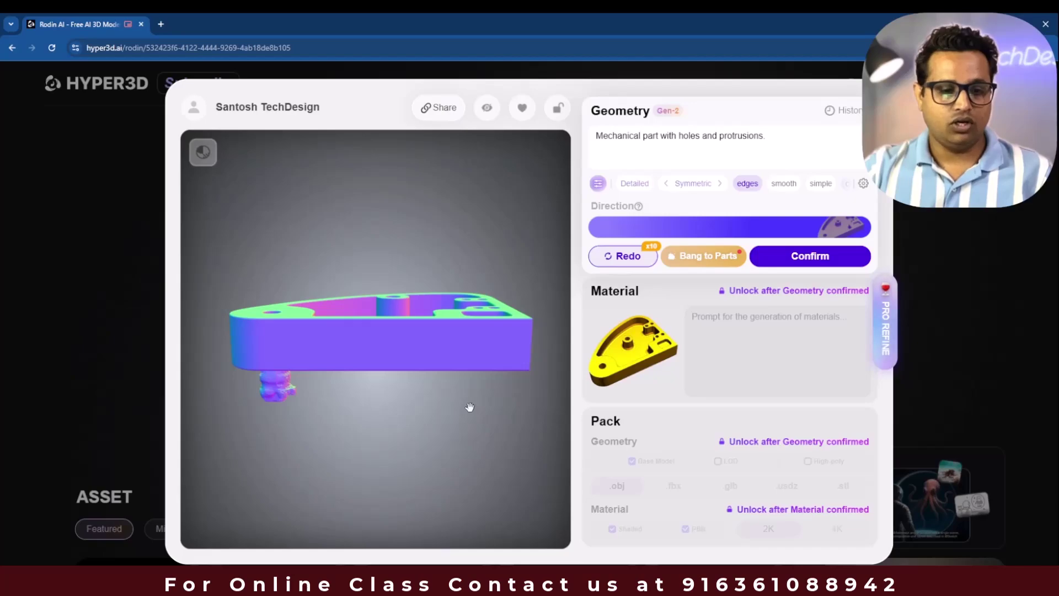
{"action": "left_click_drag", "start_coordinate": [419, 414], "coordinate": [345, 394]}
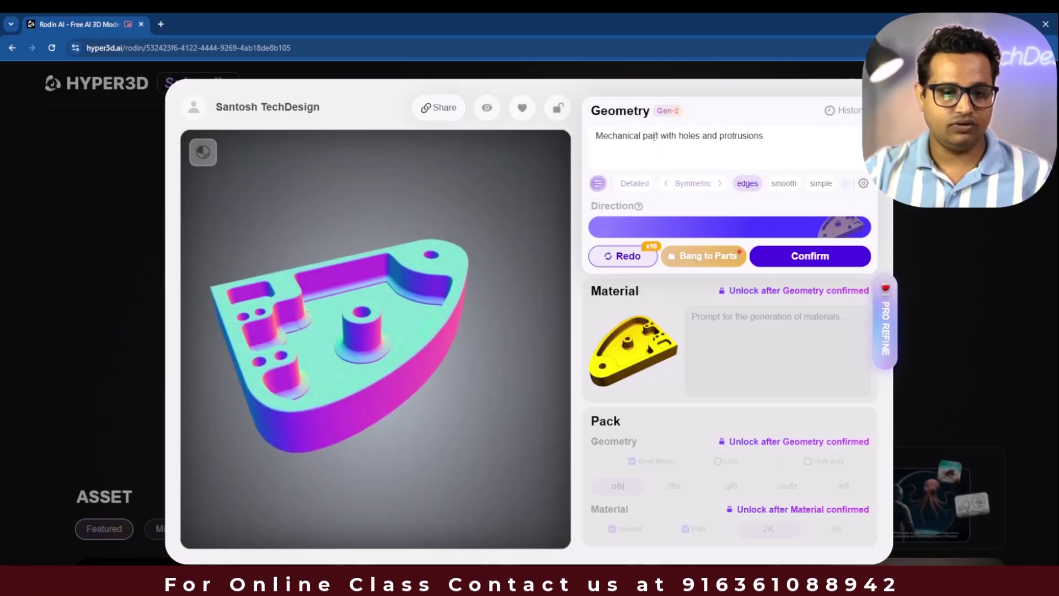
Step: Replace the geometry prompt text with 'remove bottom protrusions.'
{"action": "left_click", "coordinate": [702, 137]}
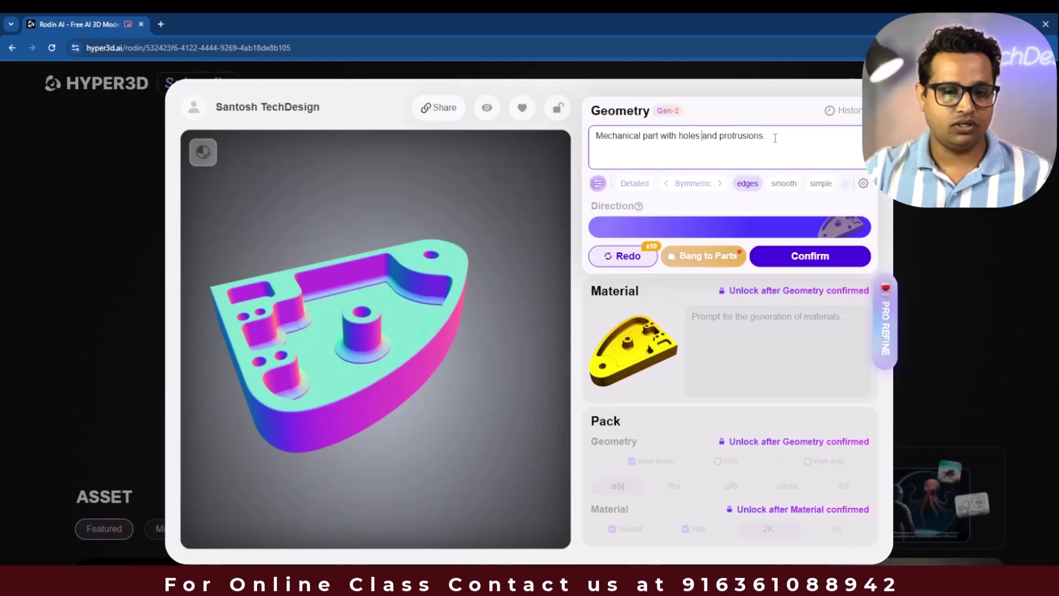
{"action": "left_click_drag", "start_coordinate": [767, 137], "coordinate": [557, 141]}
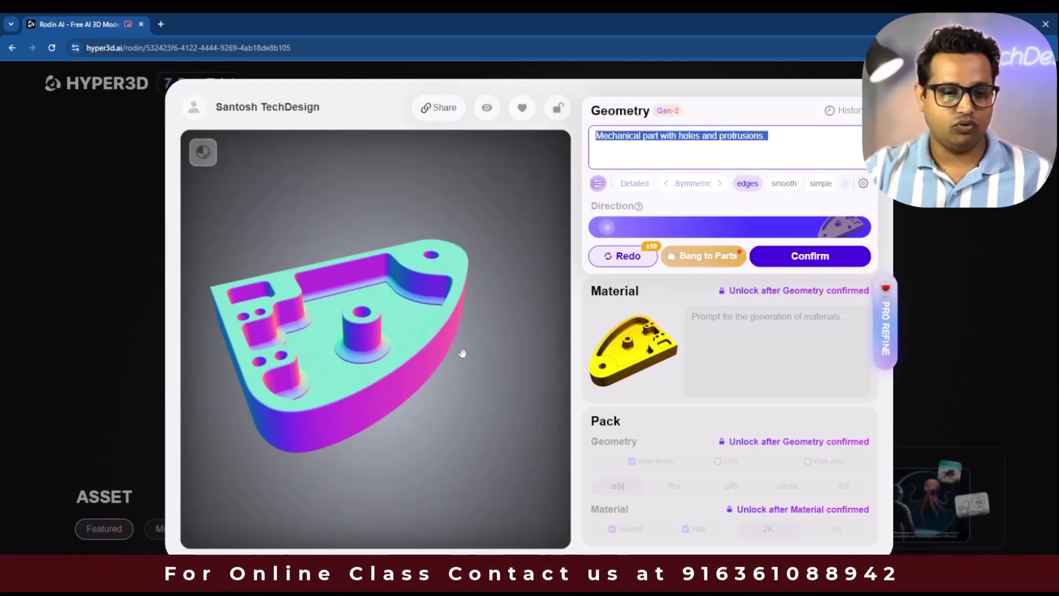
{"action": "left_click_drag", "start_coordinate": [462, 353], "coordinate": [463, 411]}
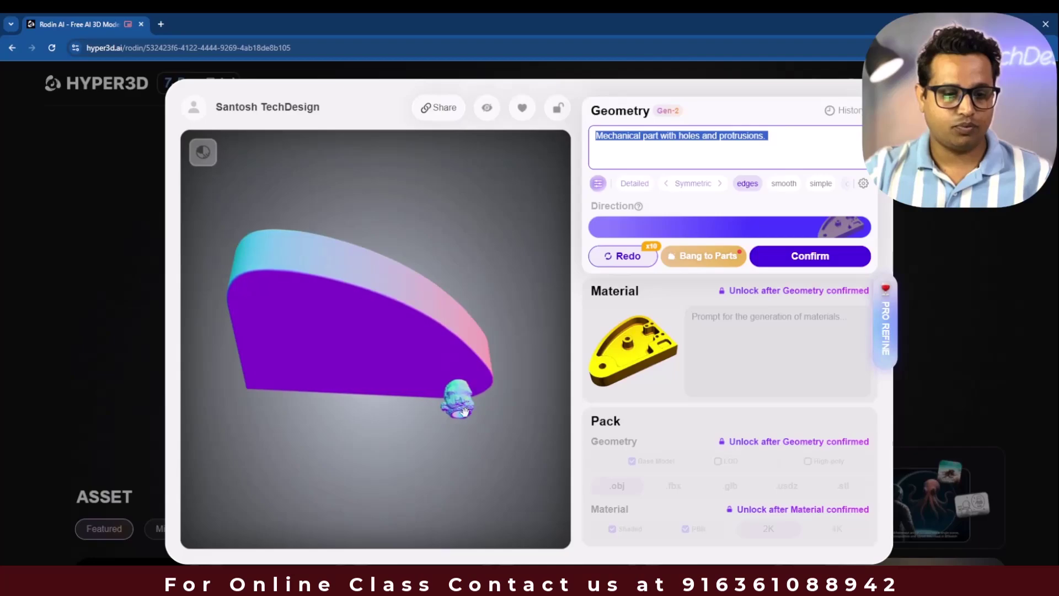
{"action": "left_click", "coordinate": [717, 136]}
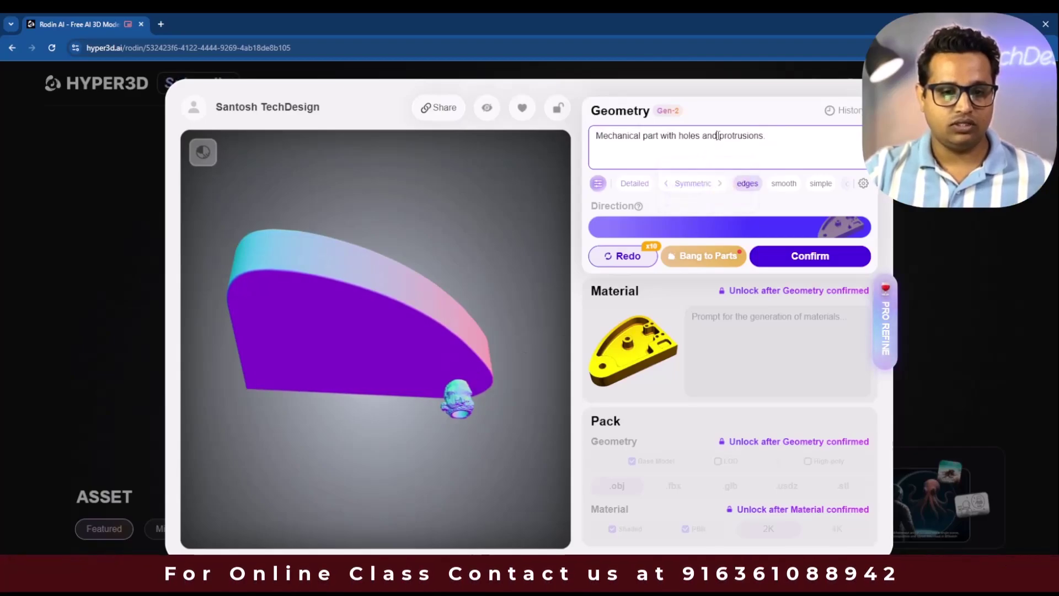
{"action": "left_click_drag", "start_coordinate": [716, 136], "coordinate": [517, 139]}
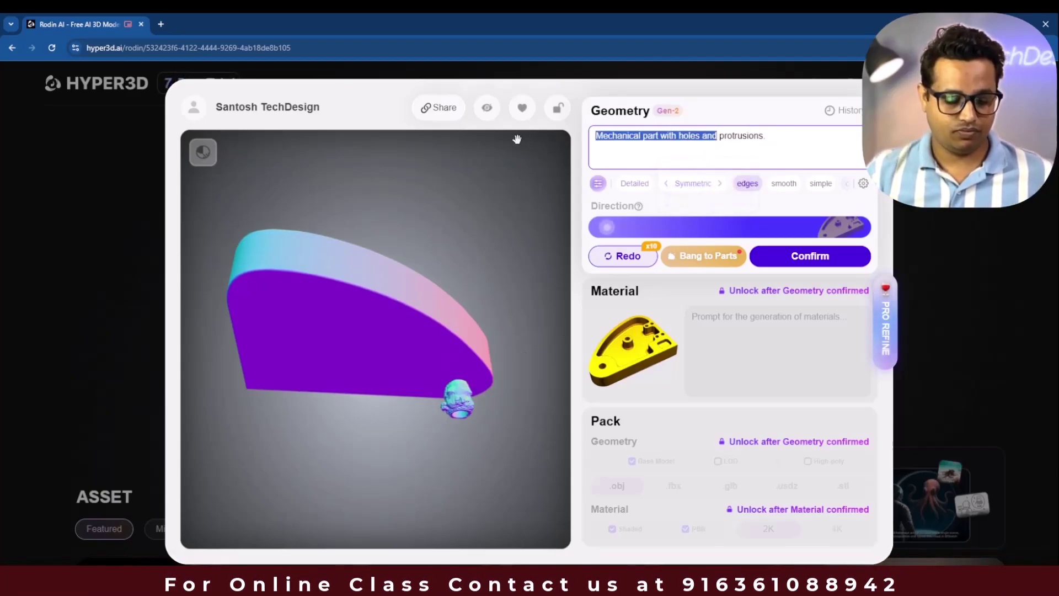
{"action": "type", "text": "remove bottom"}
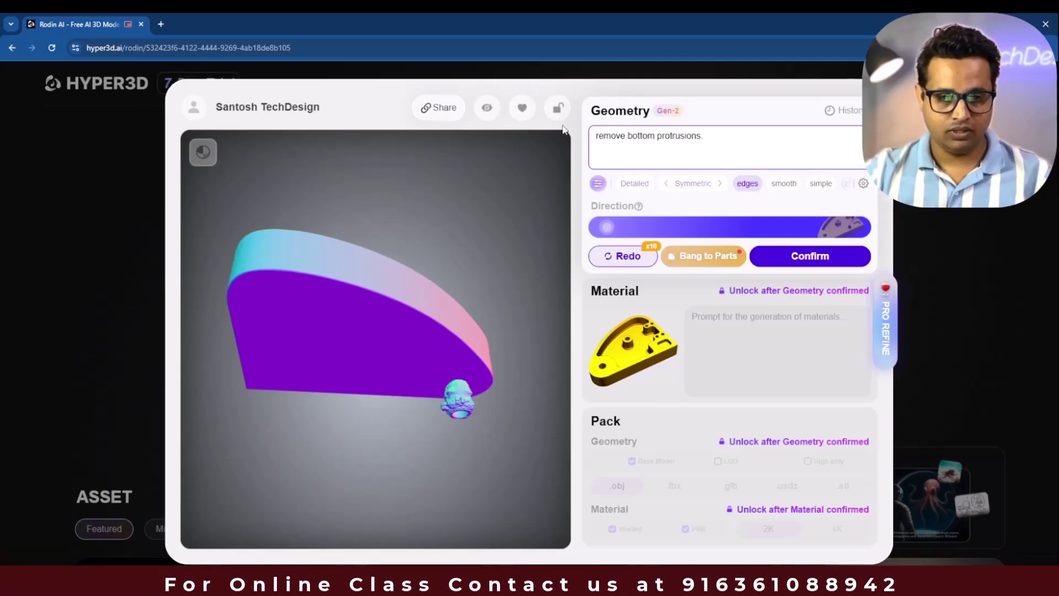
Step: Redo the geometry for 0.5 credits and orbit to check the flat, holed underside
{"action": "left_click", "coordinate": [623, 256]}
{"action": "left_click", "coordinate": [794, 253]}
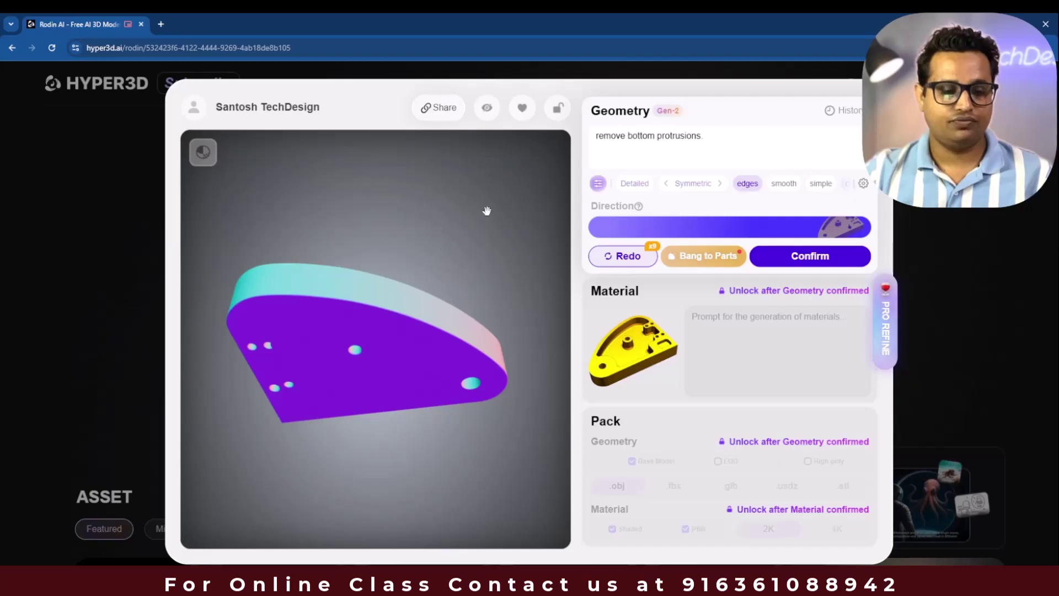
{"action": "left_click_drag", "start_coordinate": [485, 210], "coordinate": [456, 352]}
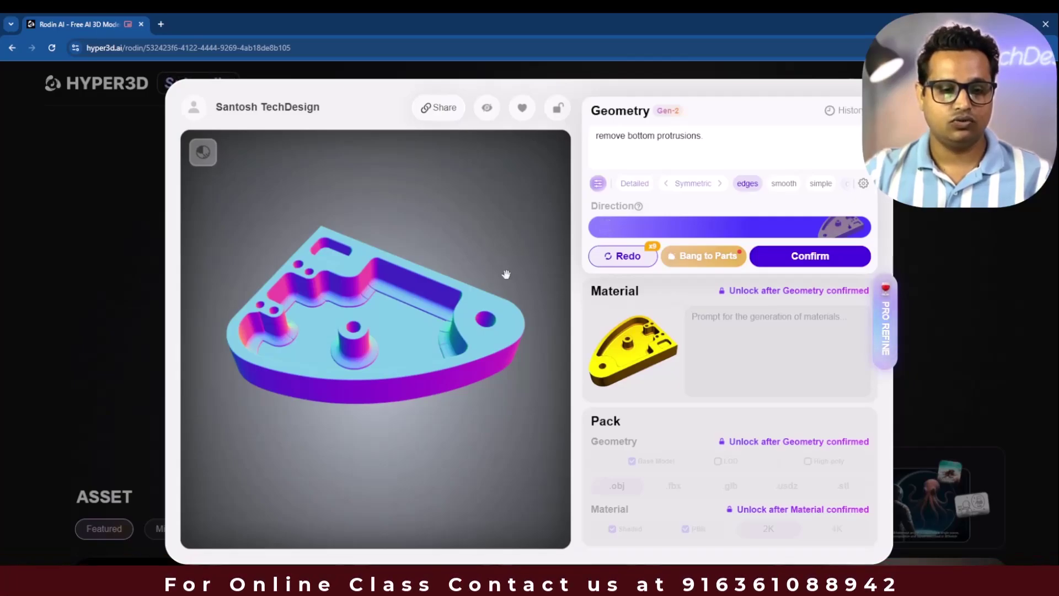
{"action": "left_click_drag", "start_coordinate": [505, 274], "coordinate": [501, 265]}
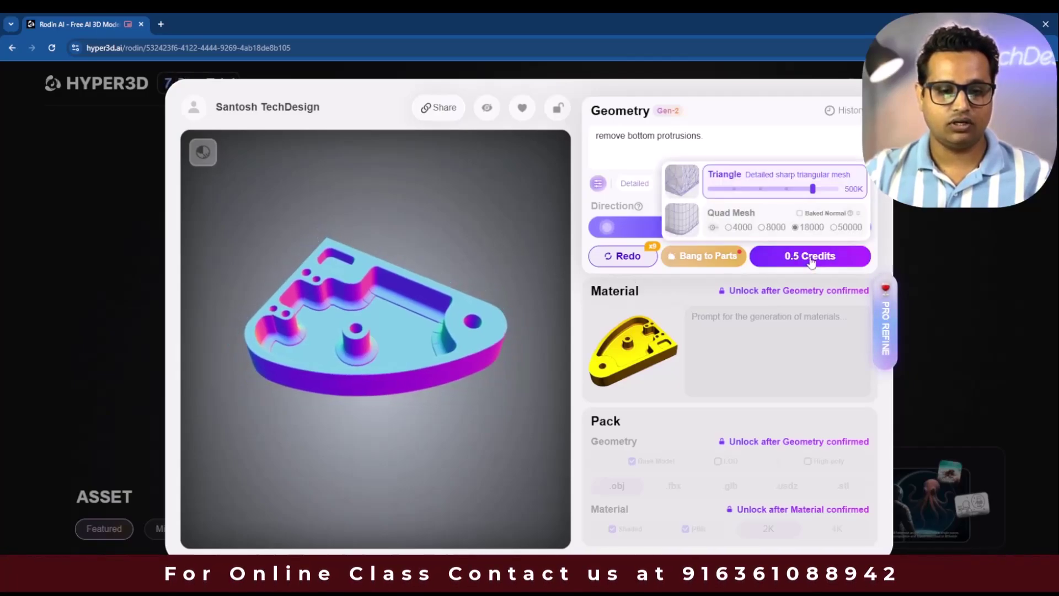
Step: Confirm the geometry for 0.5 credits and download the model in .stl format
{"action": "left_click", "coordinate": [811, 257]}
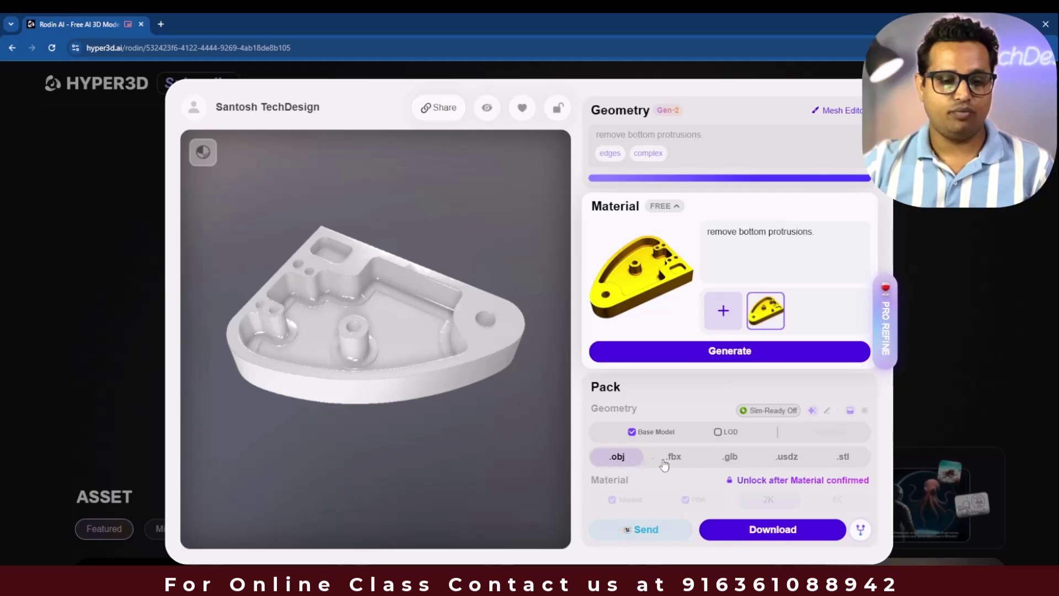
{"action": "left_click", "coordinate": [847, 459]}
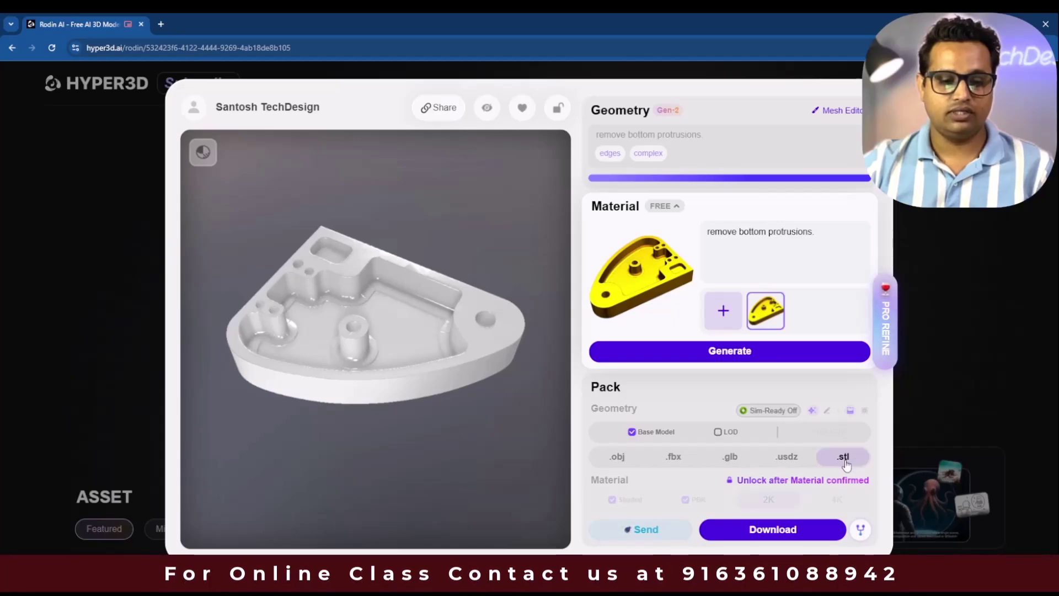
{"action": "left_click", "coordinate": [774, 530]}
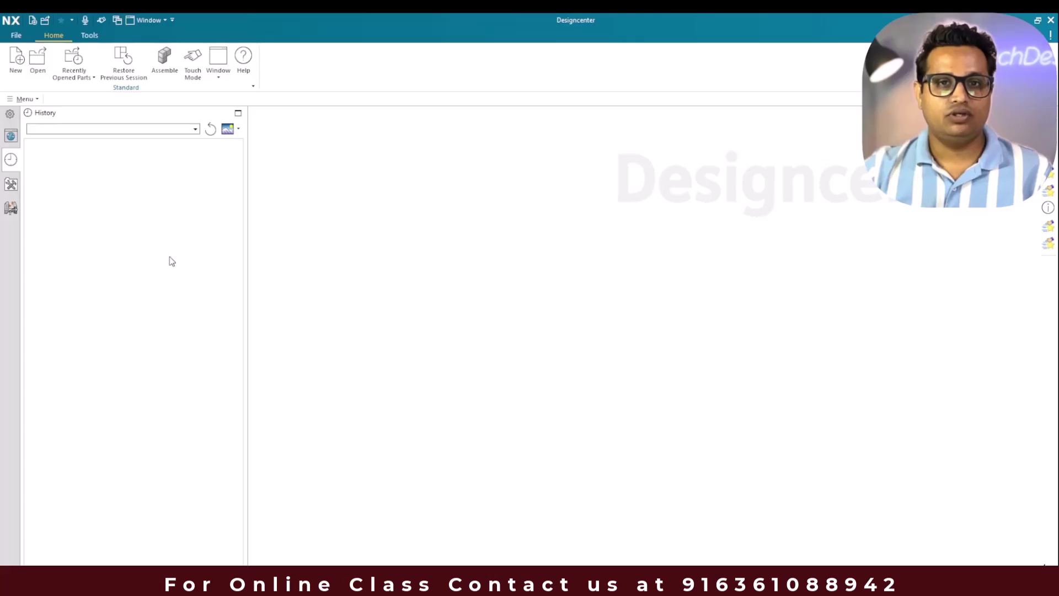
Step: Create a new blank Modeling part, model1.prt, with only a Datum Coordinate System
{"action": "left_click", "coordinate": [16, 58]}
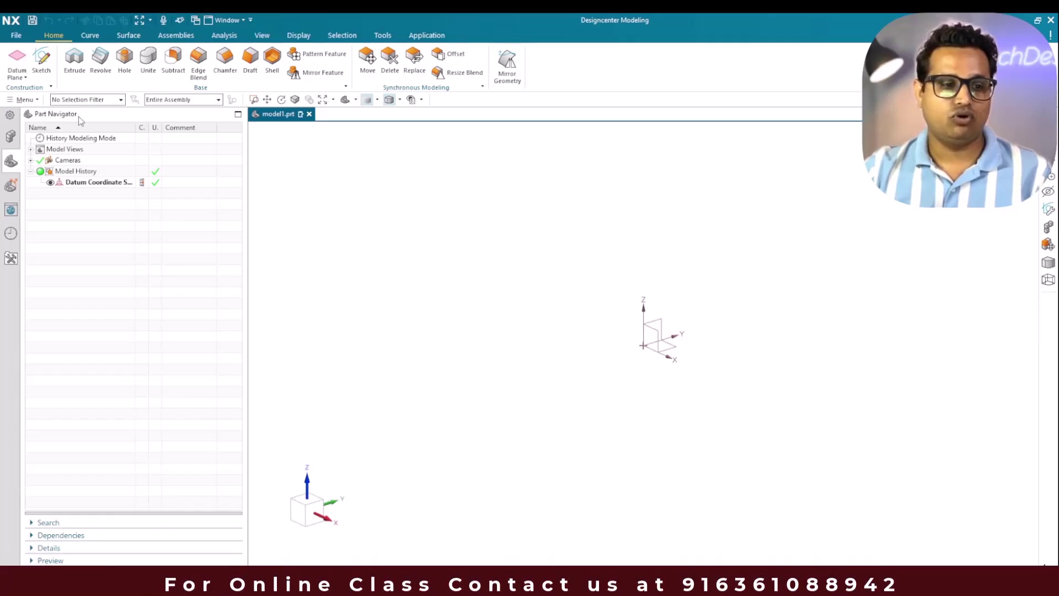
{"action": "left_click", "coordinate": [19, 37]}
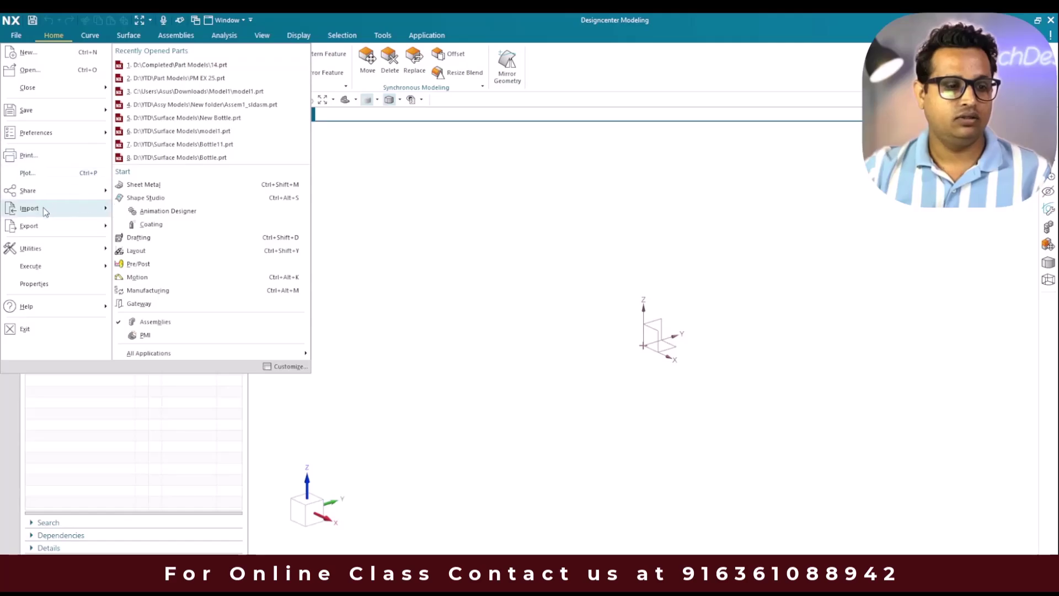
Step: Import base.stl from Downloads via File > Import > STL in millimeters
{"action": "mouse_move", "coordinate": [47, 208]}
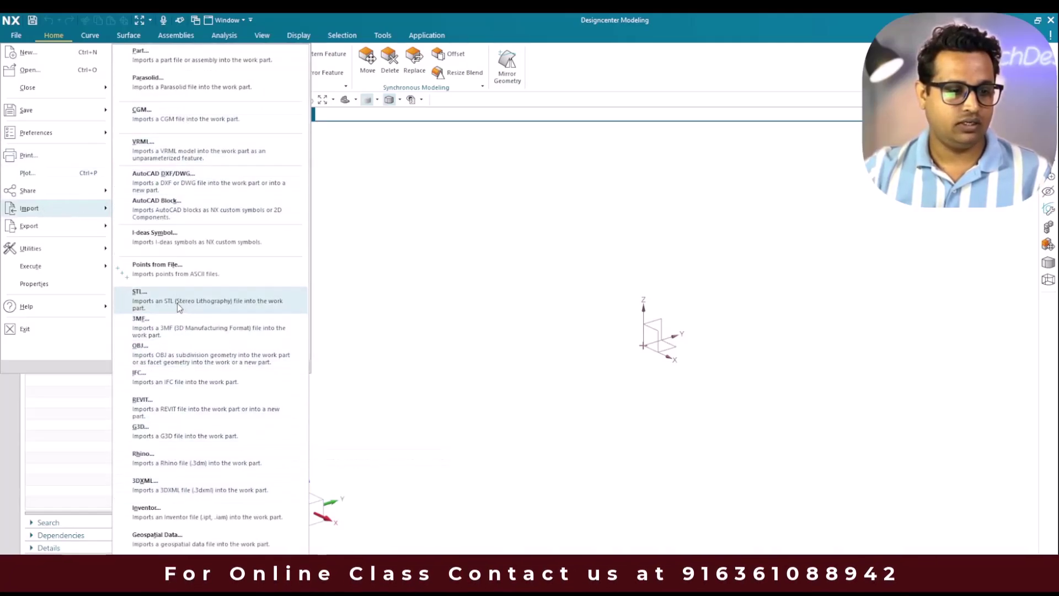
{"action": "left_click", "coordinate": [197, 300]}
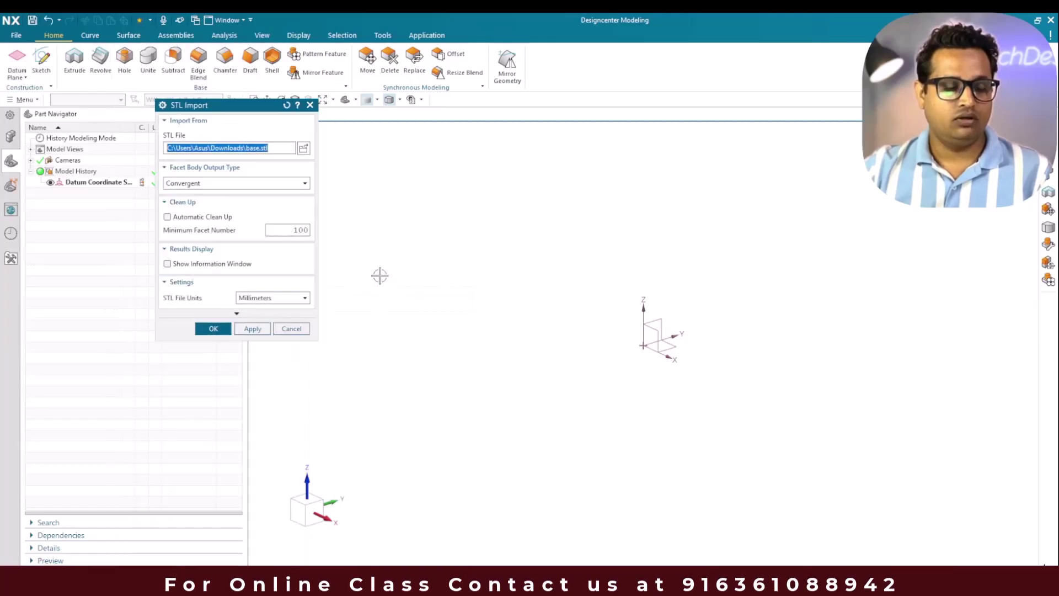
{"action": "left_click", "coordinate": [304, 147]}
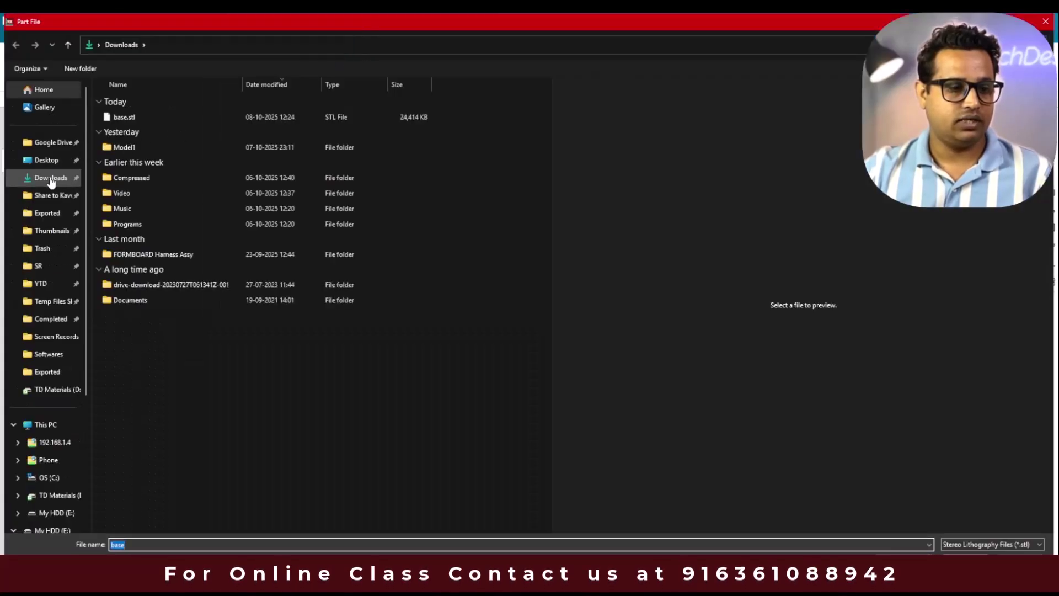
{"action": "left_click", "coordinate": [150, 118]}
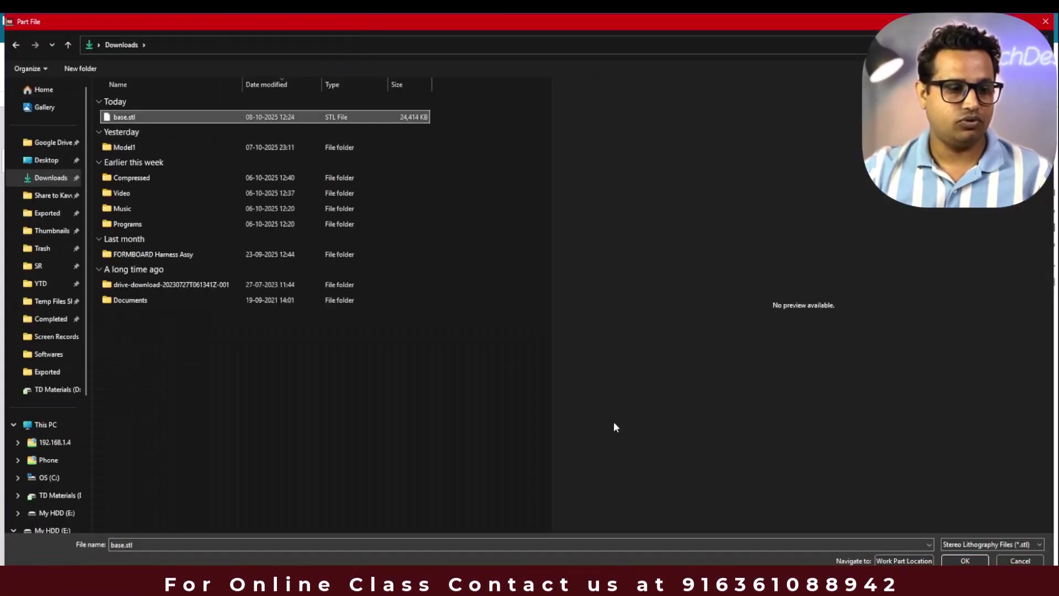
{"action": "left_click", "coordinate": [963, 568]}
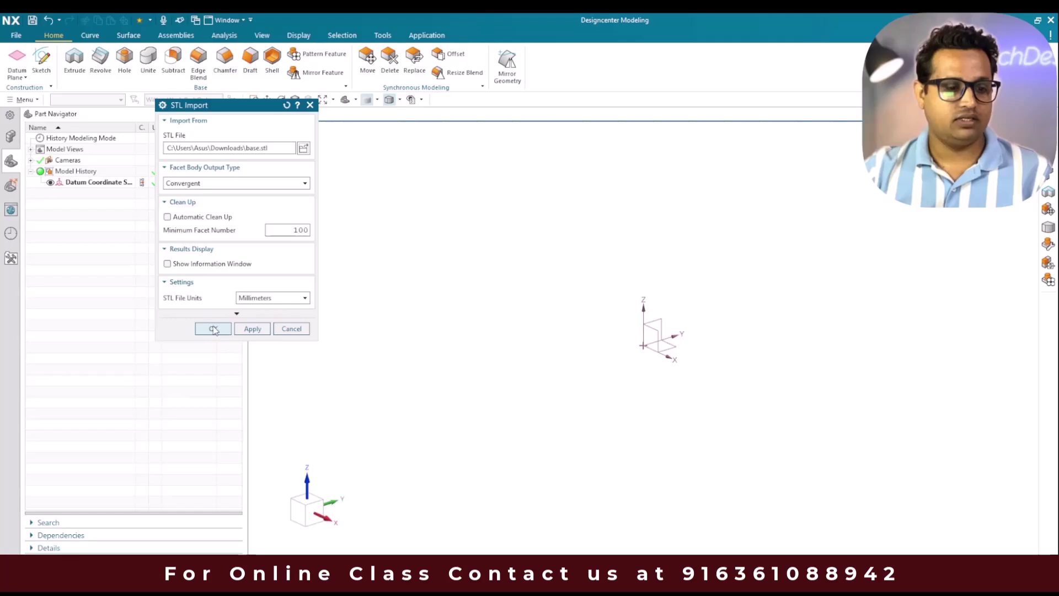
{"action": "left_click", "coordinate": [214, 329]}
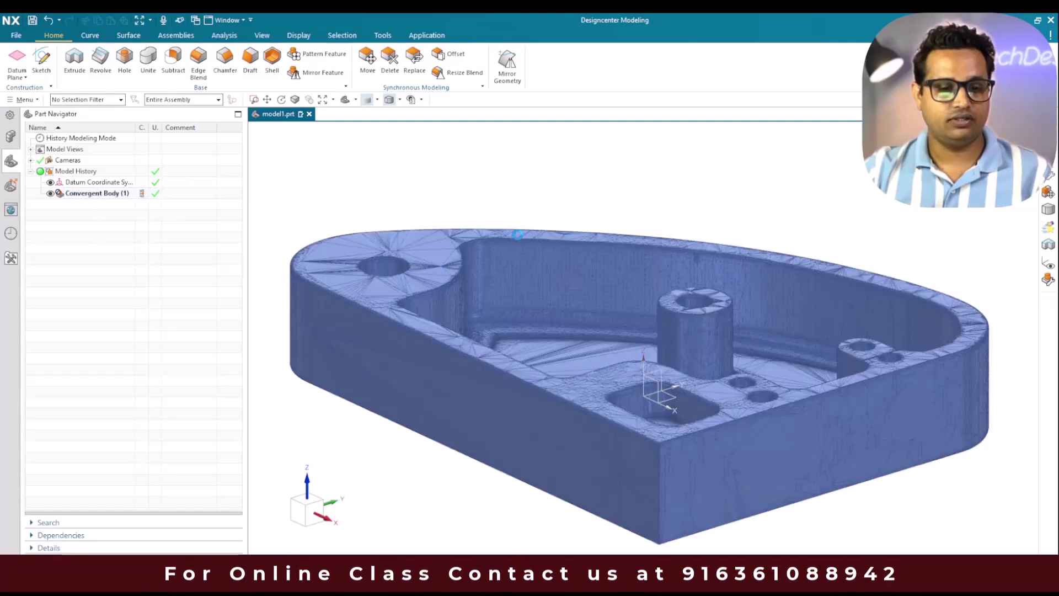
Step: Orbit and zoom Convergent Body (1) to inspect its pockets, central boss and holes
{"action": "middle_click_drag", "start_coordinate": [784, 208], "coordinate": [853, 383]}
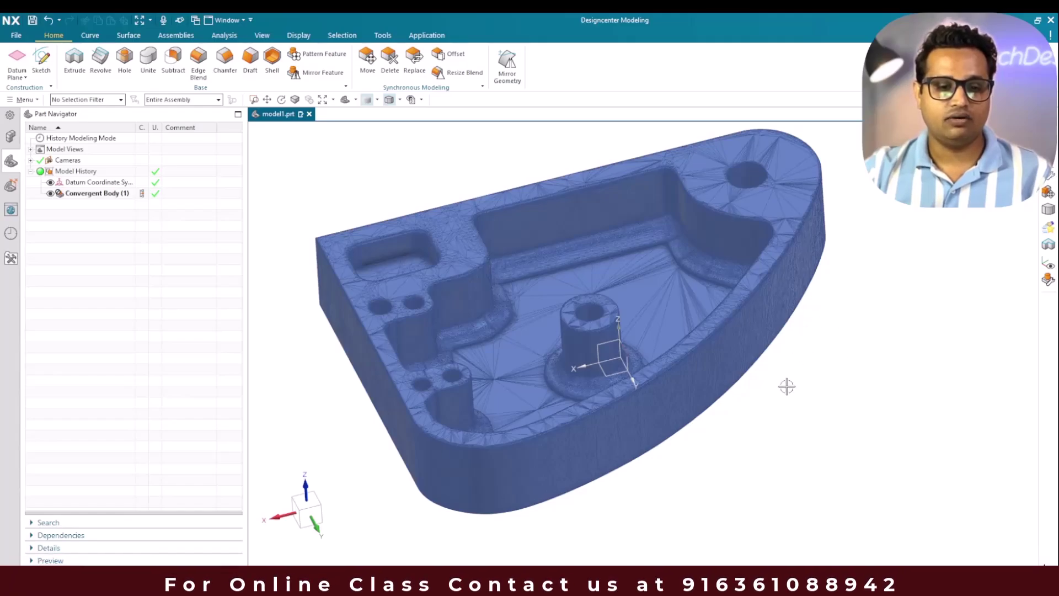
{"action": "mouse_move", "coordinate": [787, 386]}
{"action": "middle_mouse_down"}
{"action": "mouse_move", "coordinate": [792, 324]}
{"action": "mouse_move", "coordinate": [775, 384]}
{"action": "middle_mouse_up"}
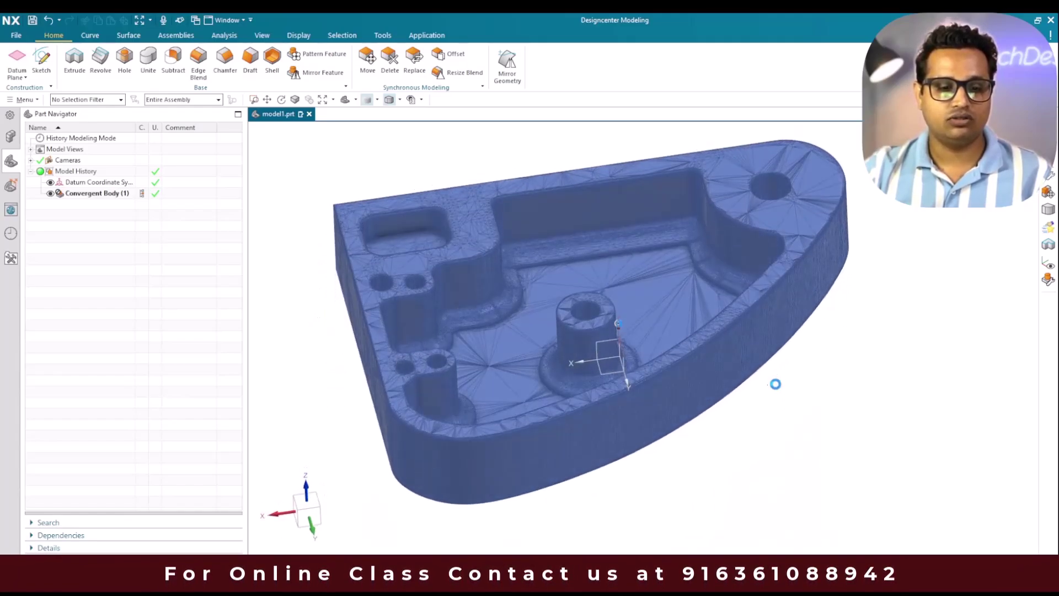
{"action": "scroll", "coordinate": [775, 380], "scroll_direction": "down", "scroll_amount": 2}
{"action": "scroll", "coordinate": [742, 395], "scroll_direction": "up", "scroll_amount": 1}
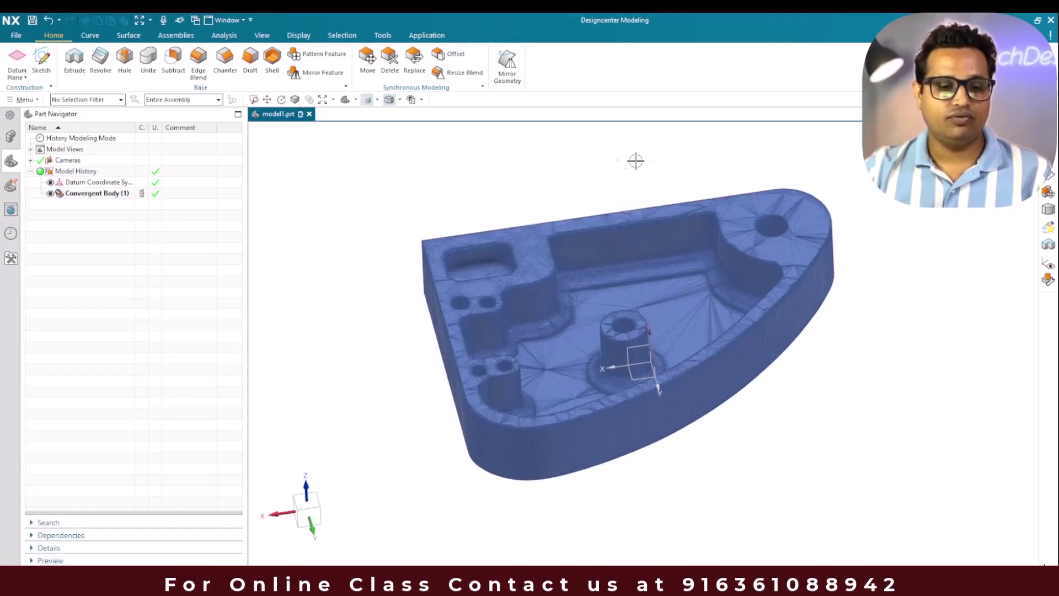